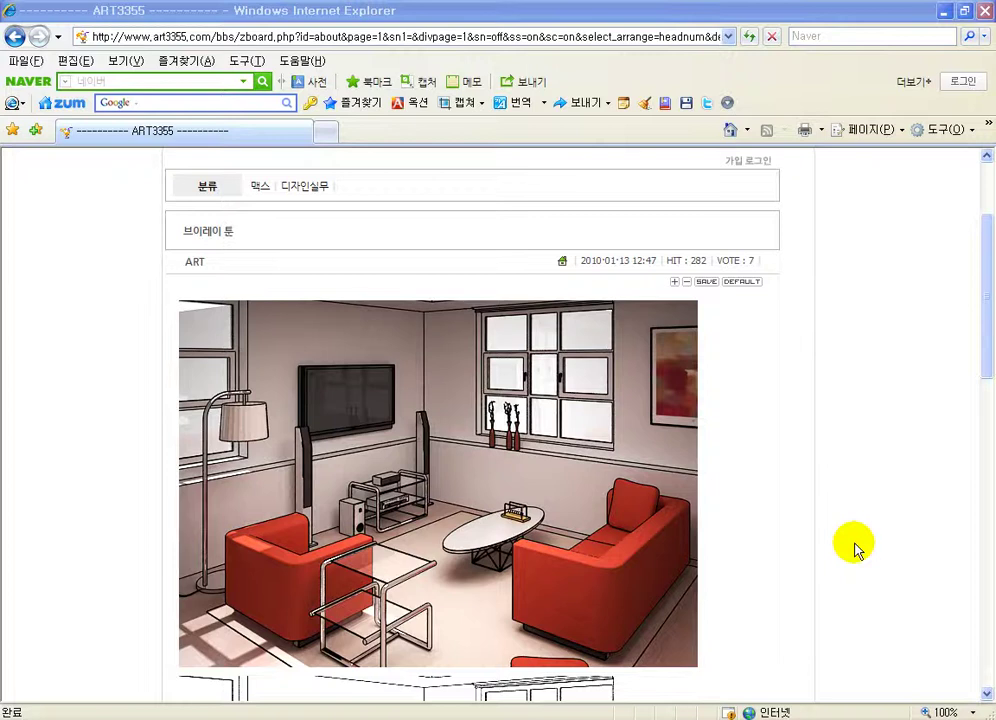
Step: Scroll down through the VRayToon tutorial page in Internet Explorer
scroll(860, 545, "down", 1)
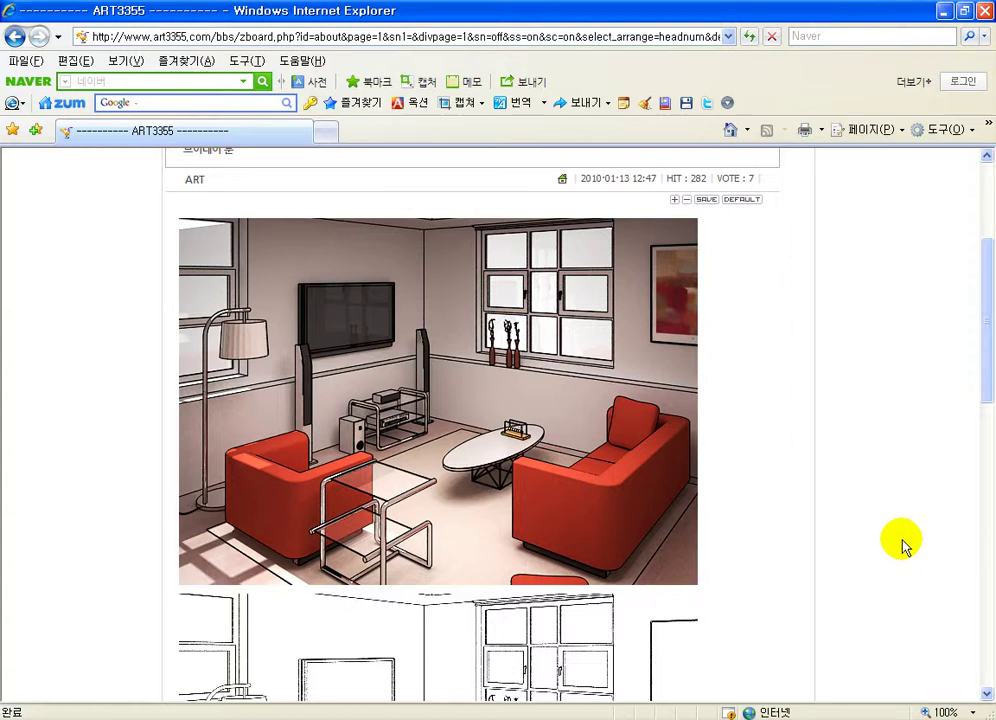
scroll(627, 405, "down", 1)
scroll(640, 405, "down", 4)
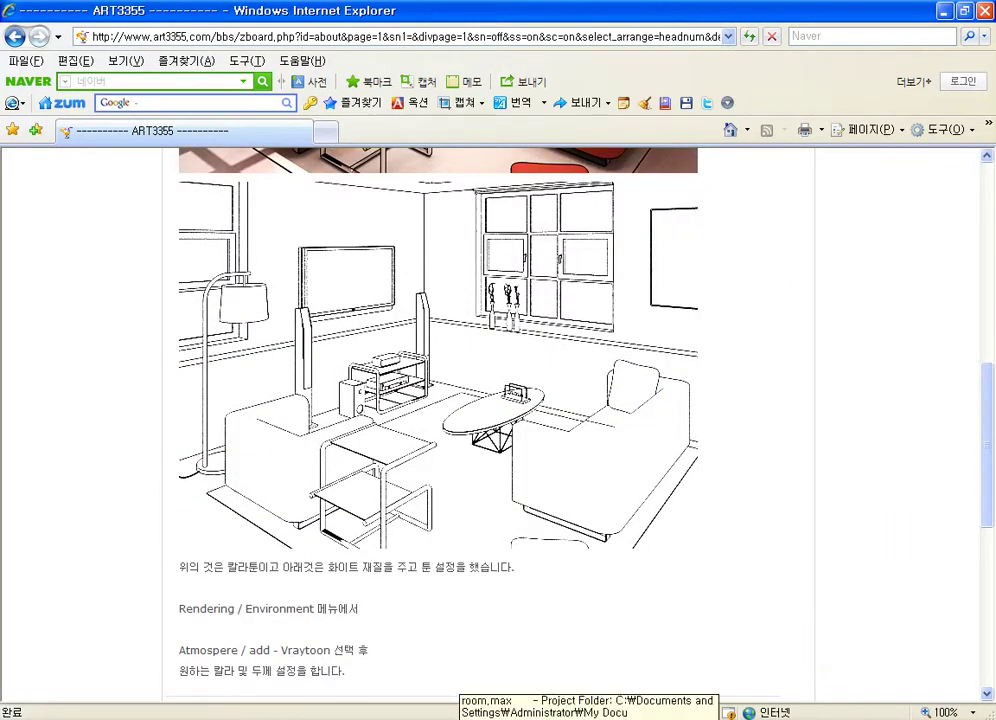
Step: Switch to 3ds Max and close the old Camera01 render window
left_click(470, 719)
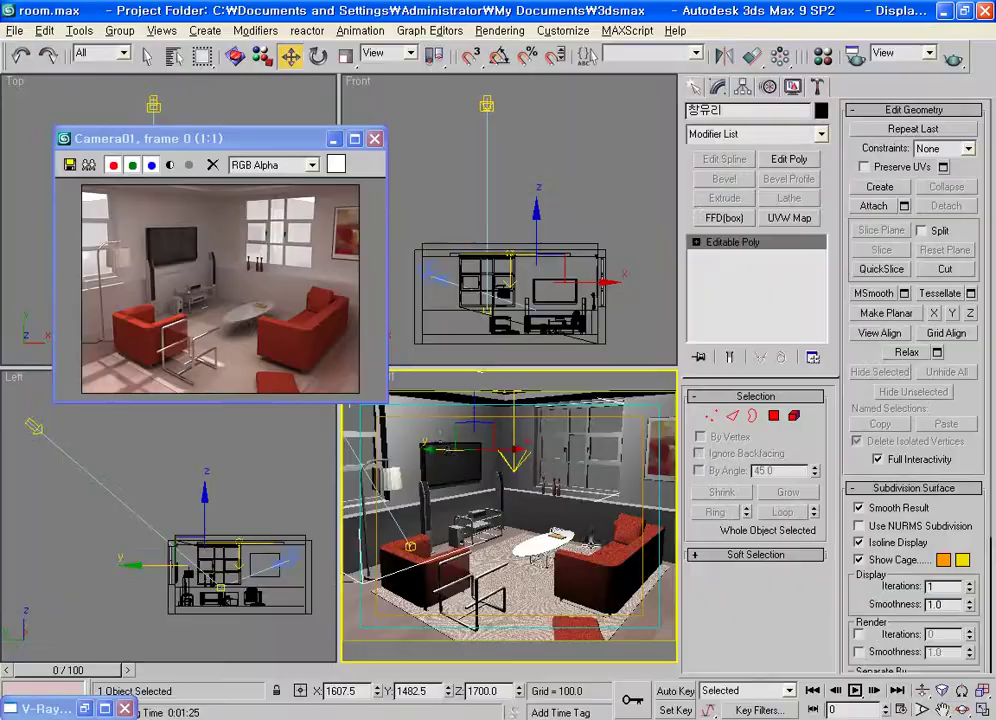
left_click(290, 138)
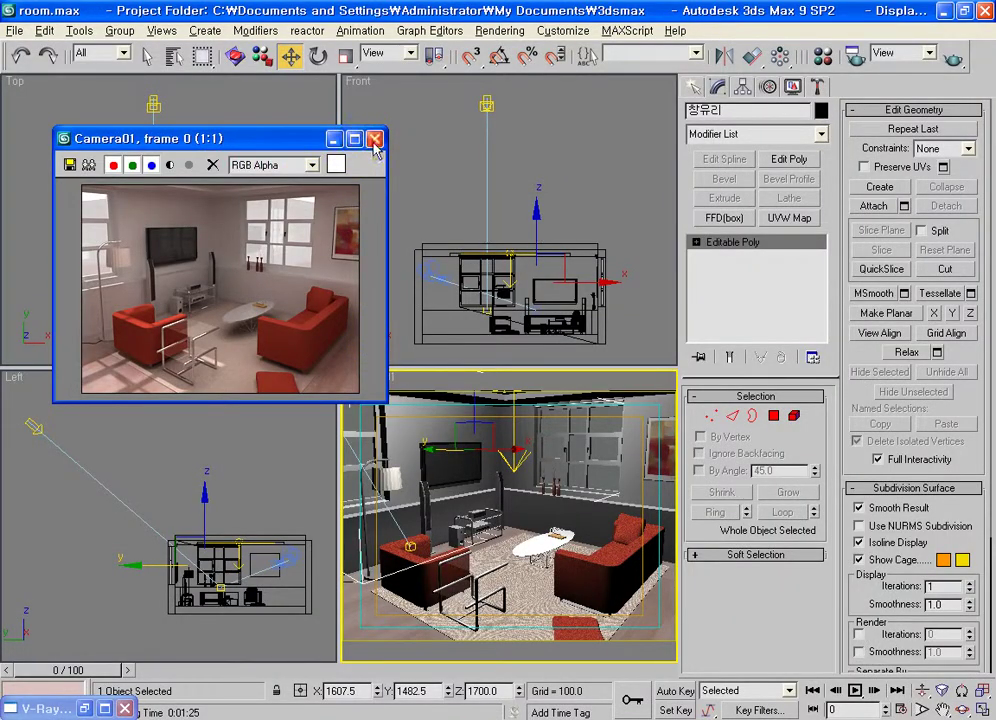
left_click(374, 138)
left_click(501, 36)
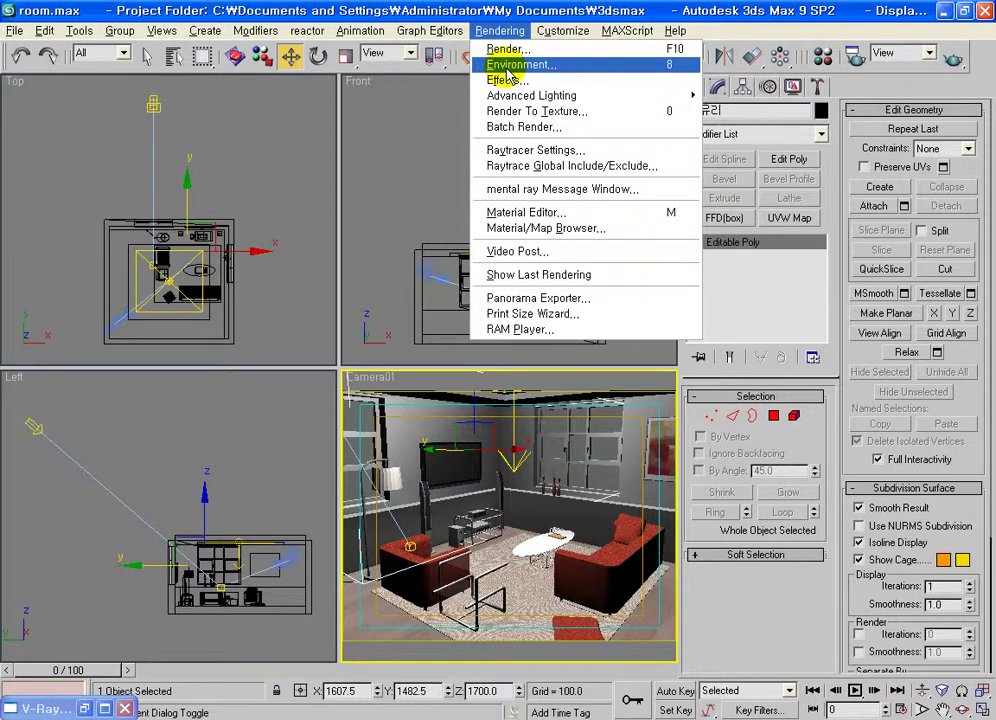
Step: Add a VRayToon atmosphere effect with black 1.5-pixel lines and render Camera01
left_click(506, 70)
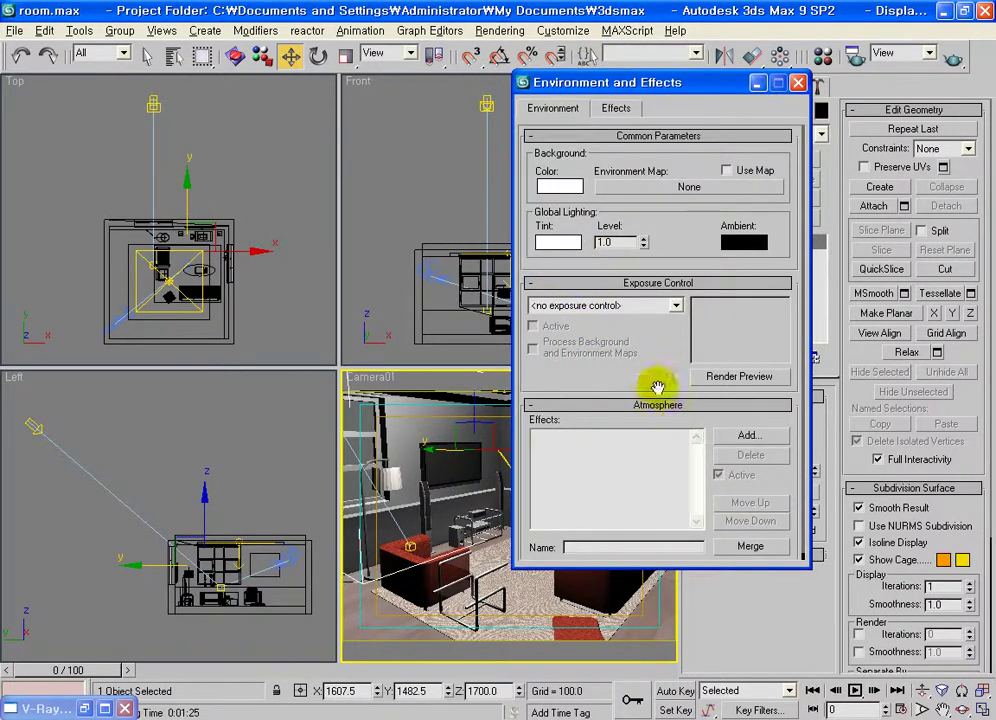
left_click_drag(691, 421, 690, 413)
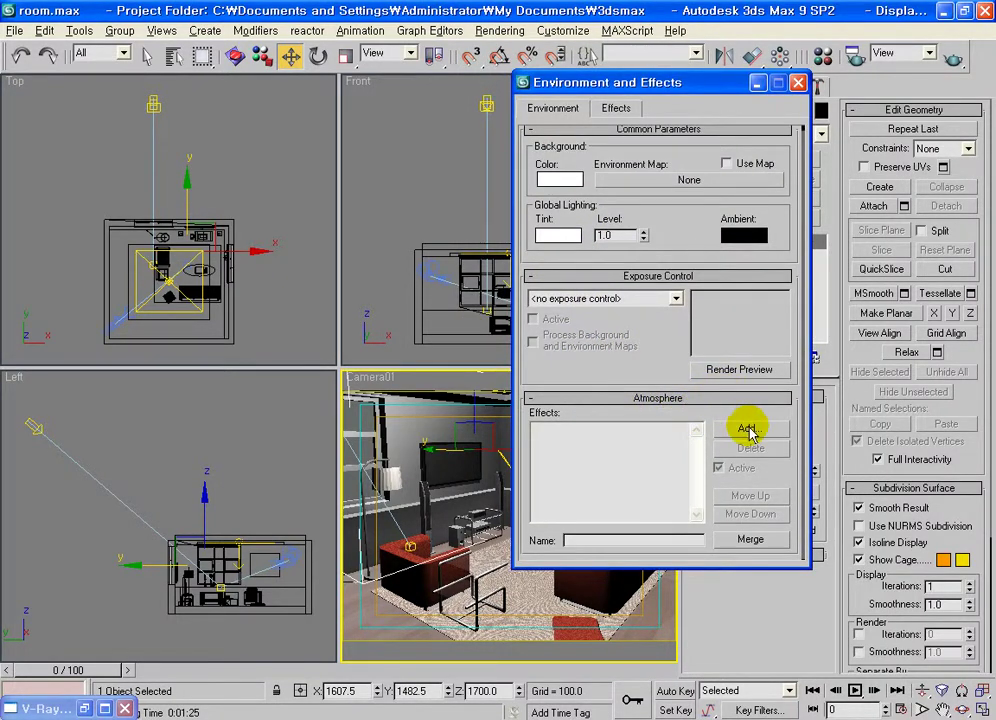
left_click(748, 430)
double_click(560, 195)
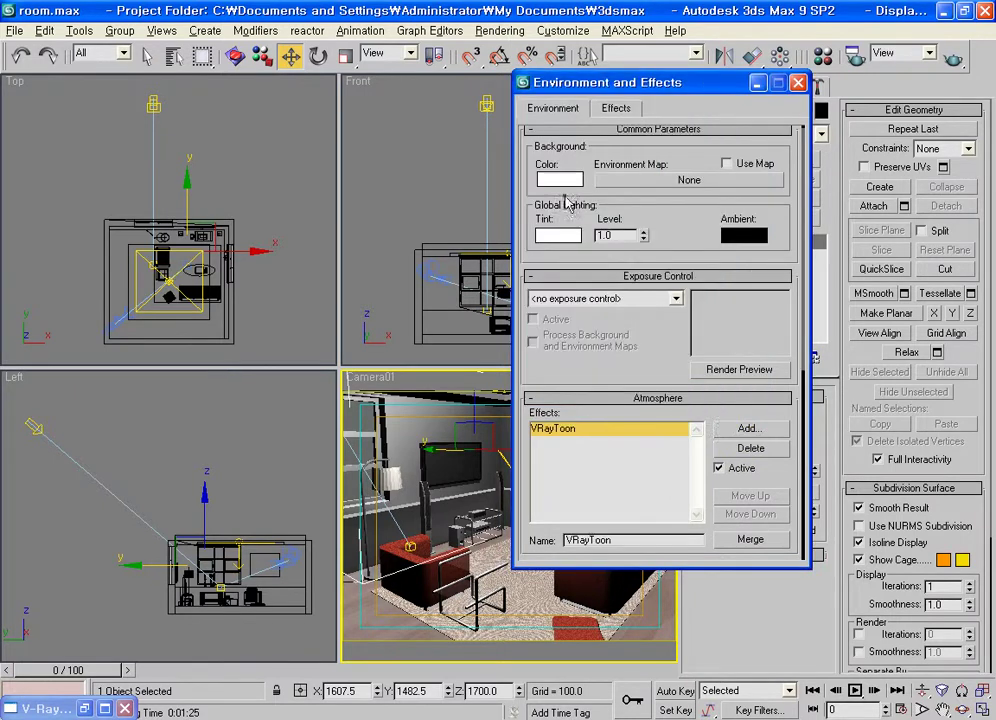
left_click_drag(718, 489, 694, 200)
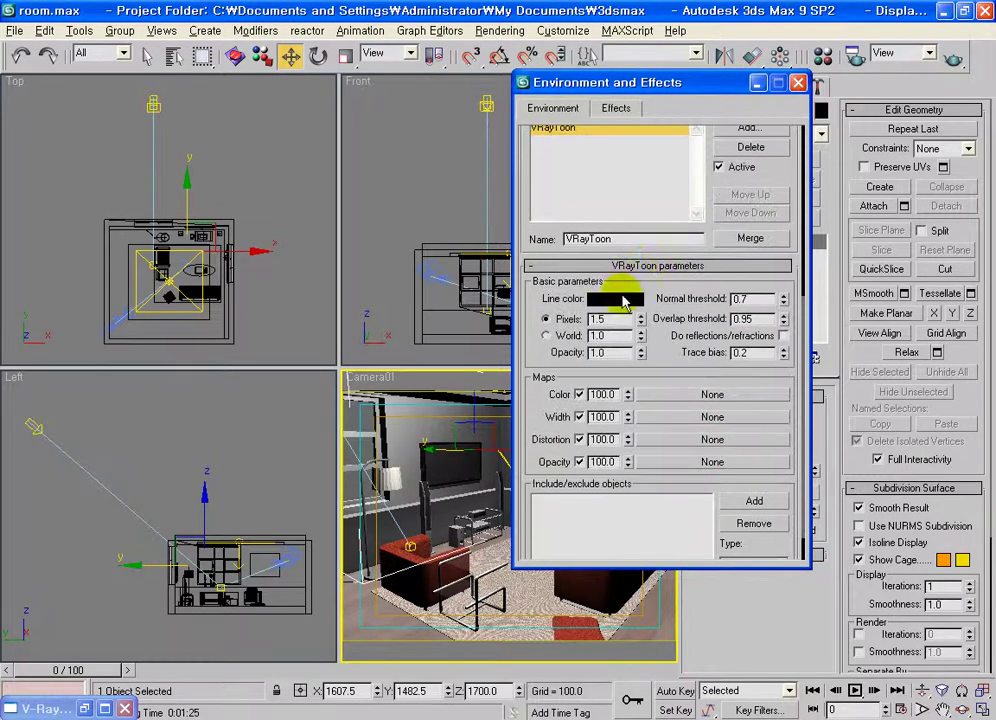
double_click(600, 319)
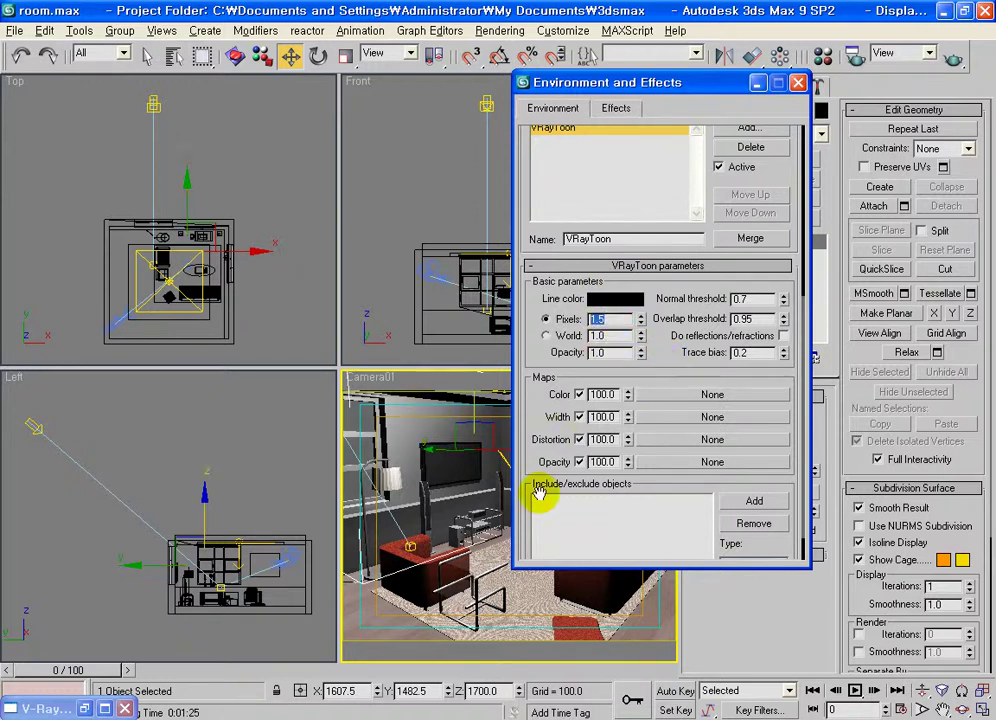
left_click(944, 55)
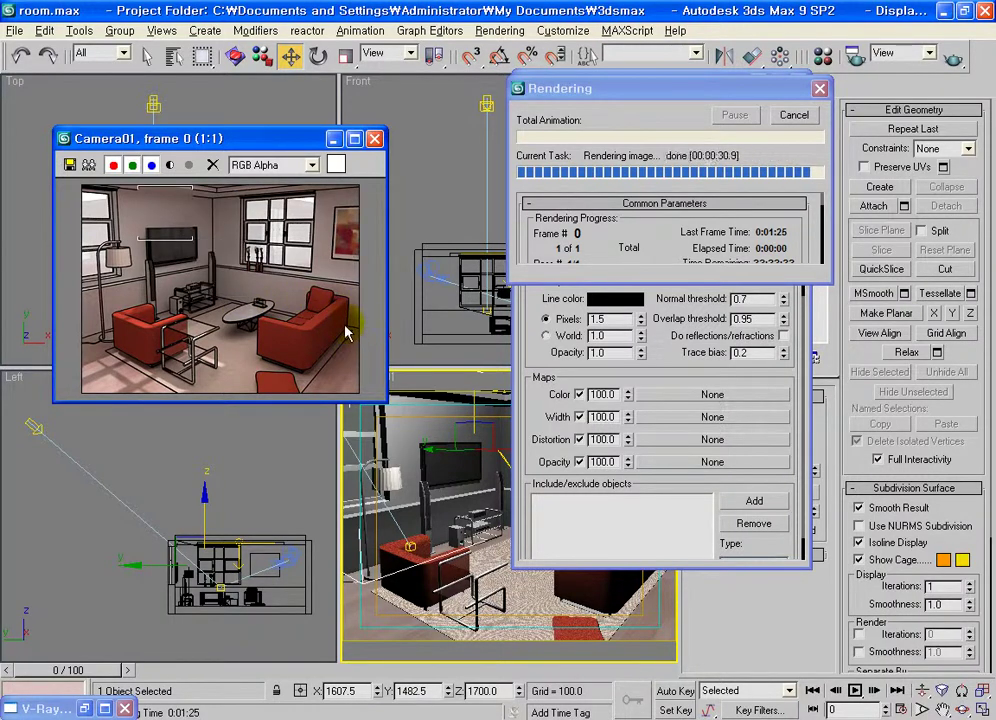
Step: Clone the colour outline render, move the copy aside, and close Environment and Effects
left_click(88, 164)
left_click_drag(507, 245, 197, 420)
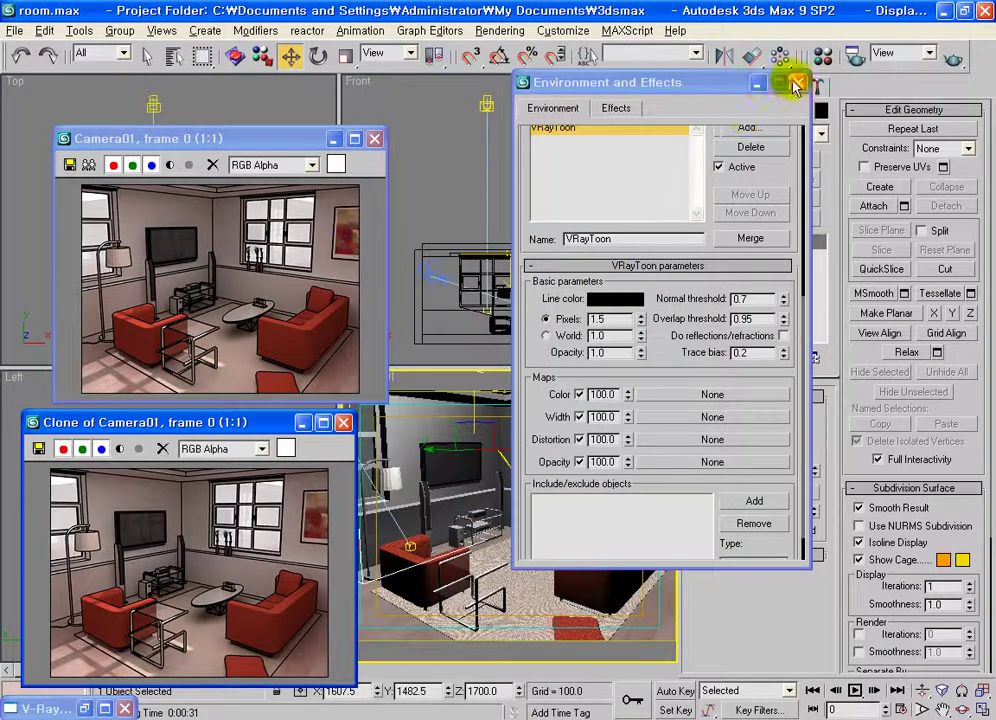
left_click(797, 82)
Step: Uncheck Maps in V-Ray Global switches and re-render Camera01 in flat grey tones
left_click(854, 55)
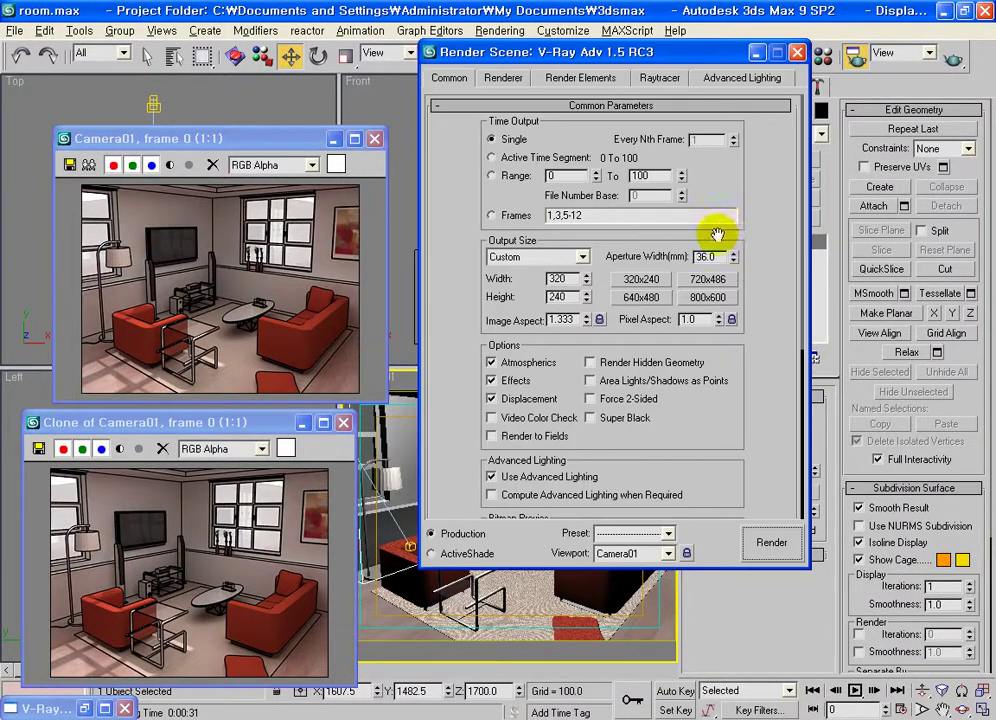
left_click(505, 78)
mouse_move(607, 385)
left_mouse_down()
mouse_move(640, 260)
mouse_move(643, 158)
left_mouse_up()
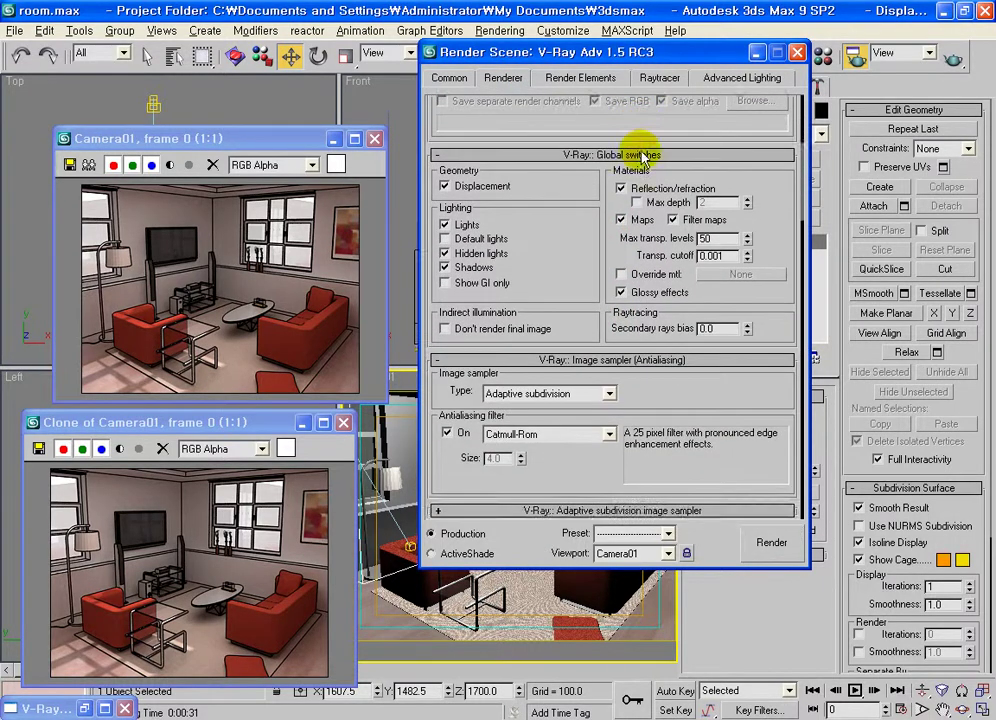
left_click(621, 219)
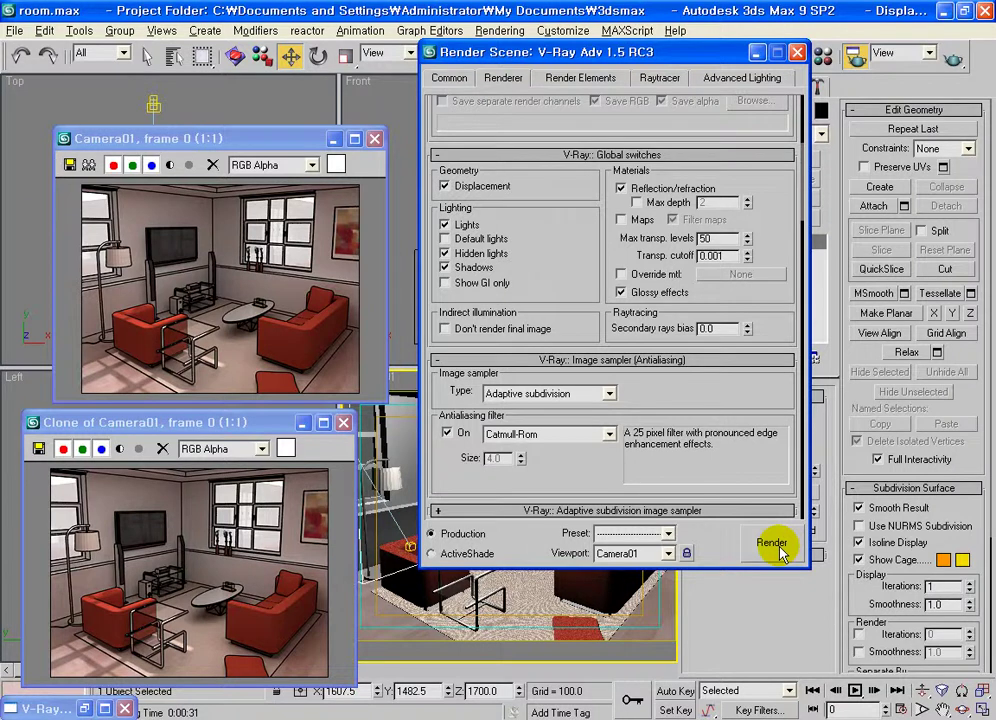
right_click(625, 585)
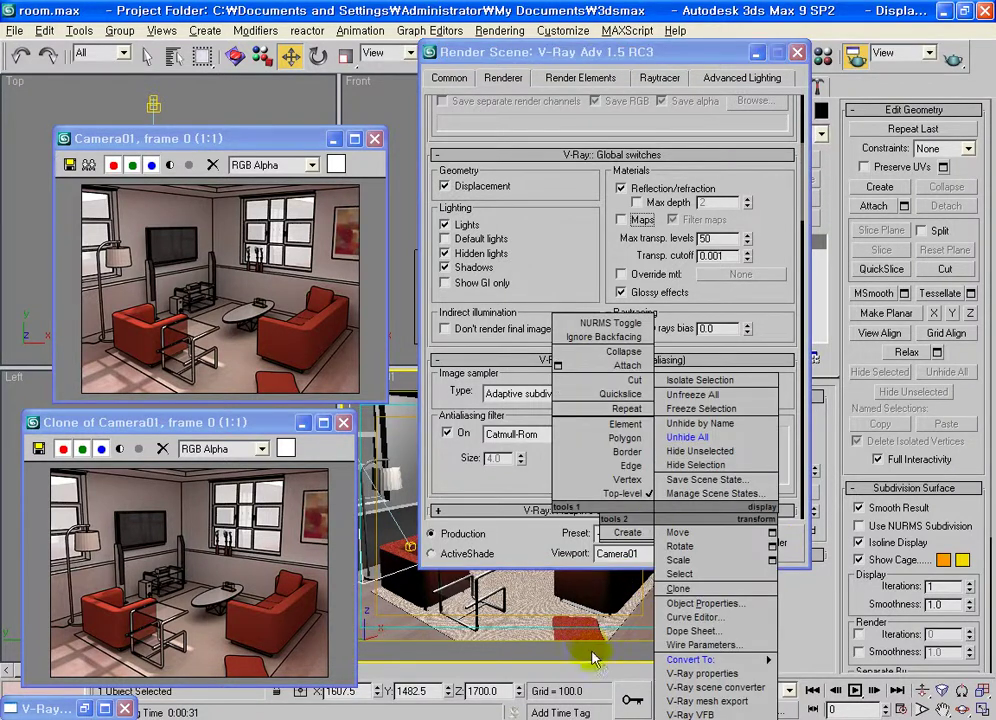
left_click(592, 658)
left_click(771, 542)
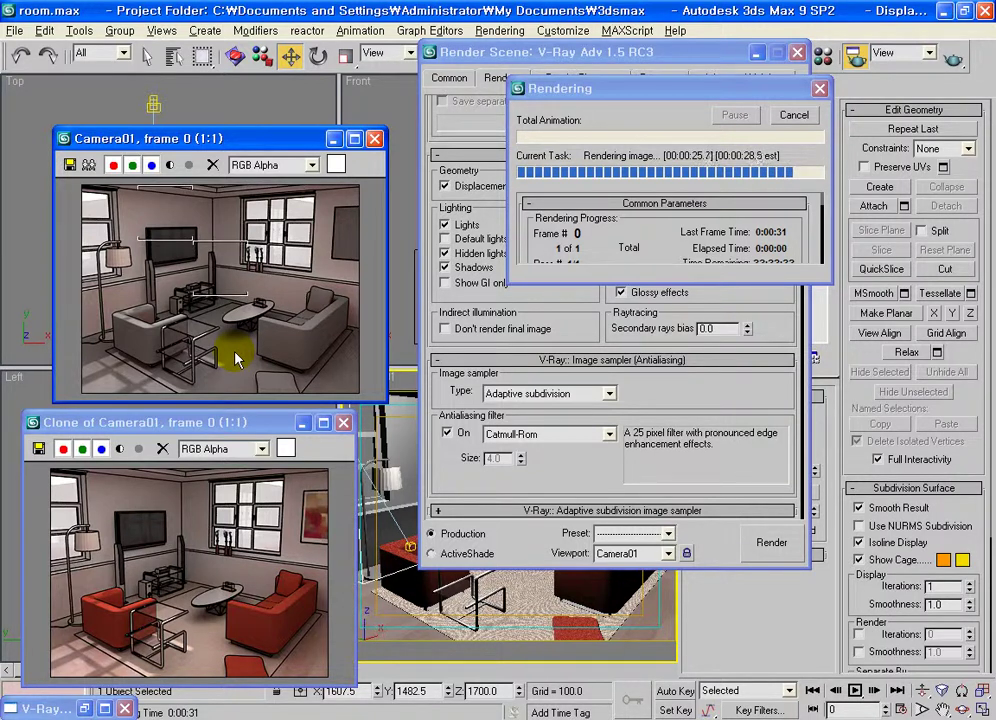
Step: Clone the grey render, then enable Override mtl with a new VRayMtl
left_click(89, 165)
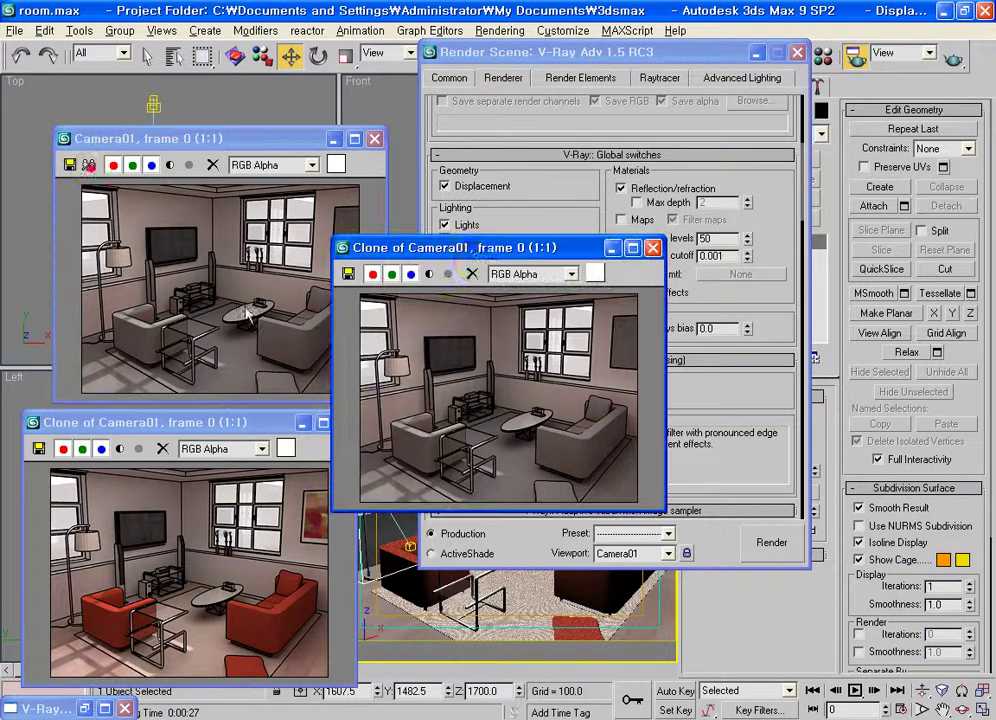
left_click_drag(474, 249, 217, 425)
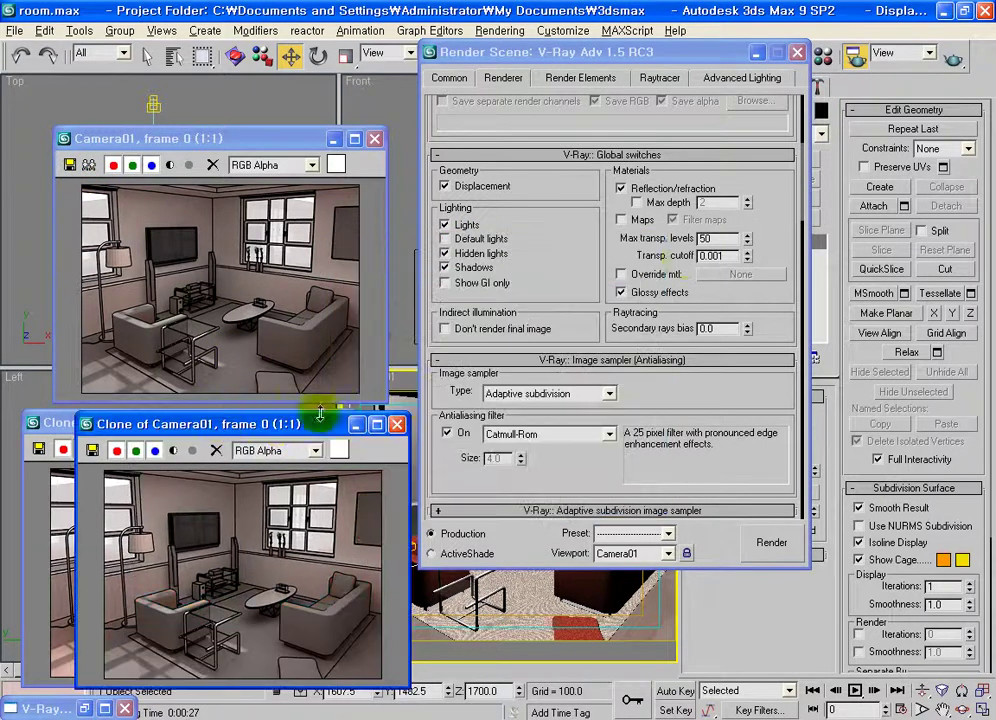
left_click(572, 238)
left_click(640, 276)
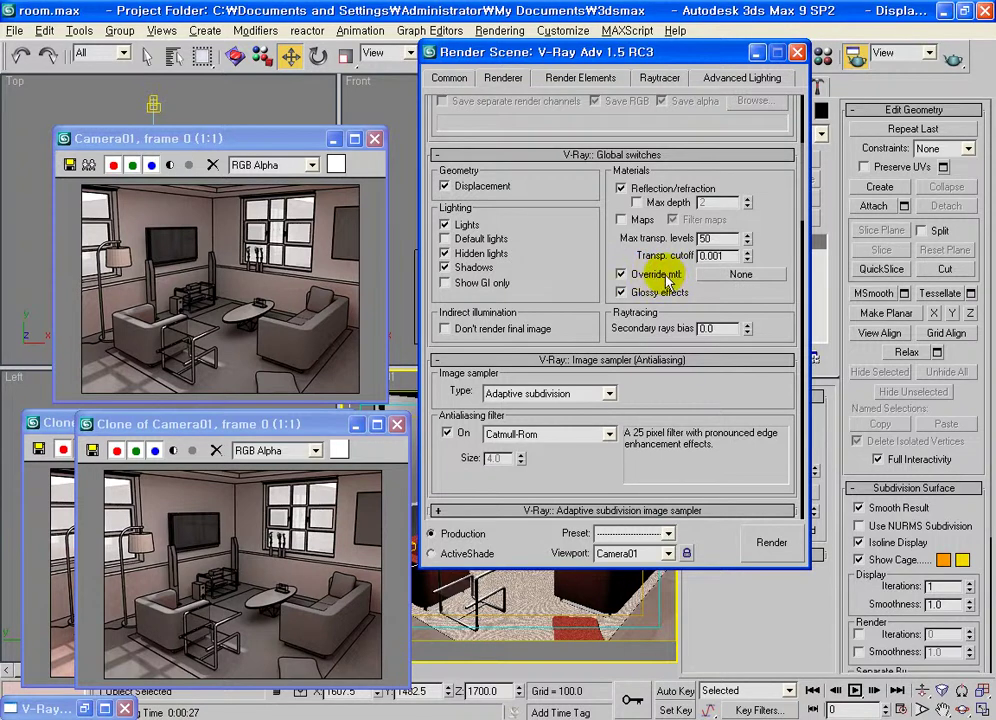
left_click(741, 274)
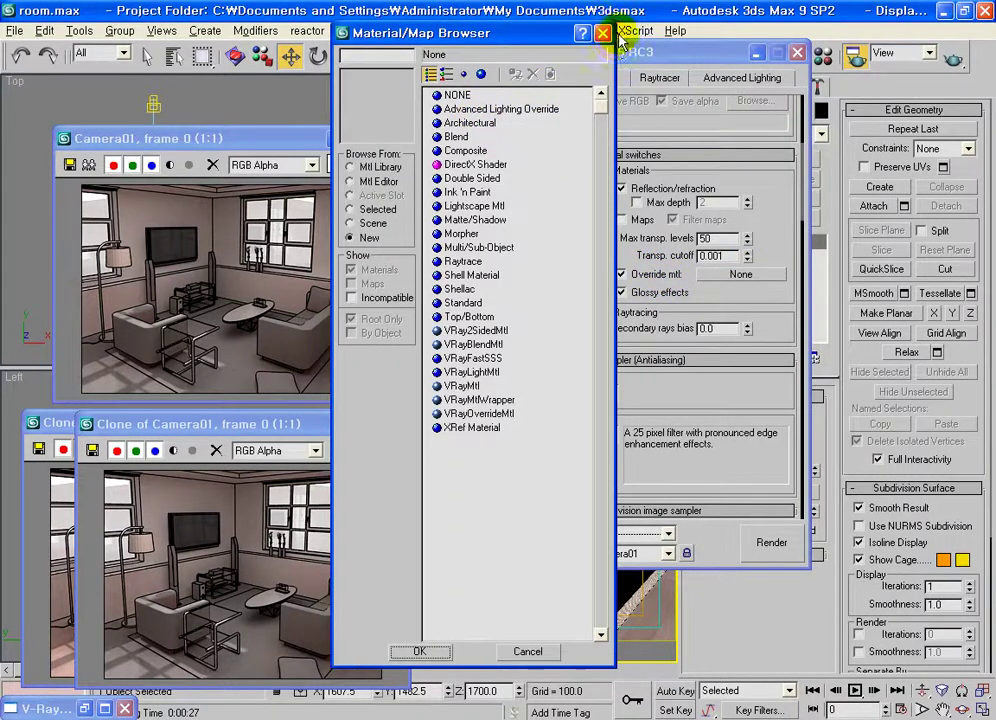
double_click(462, 385)
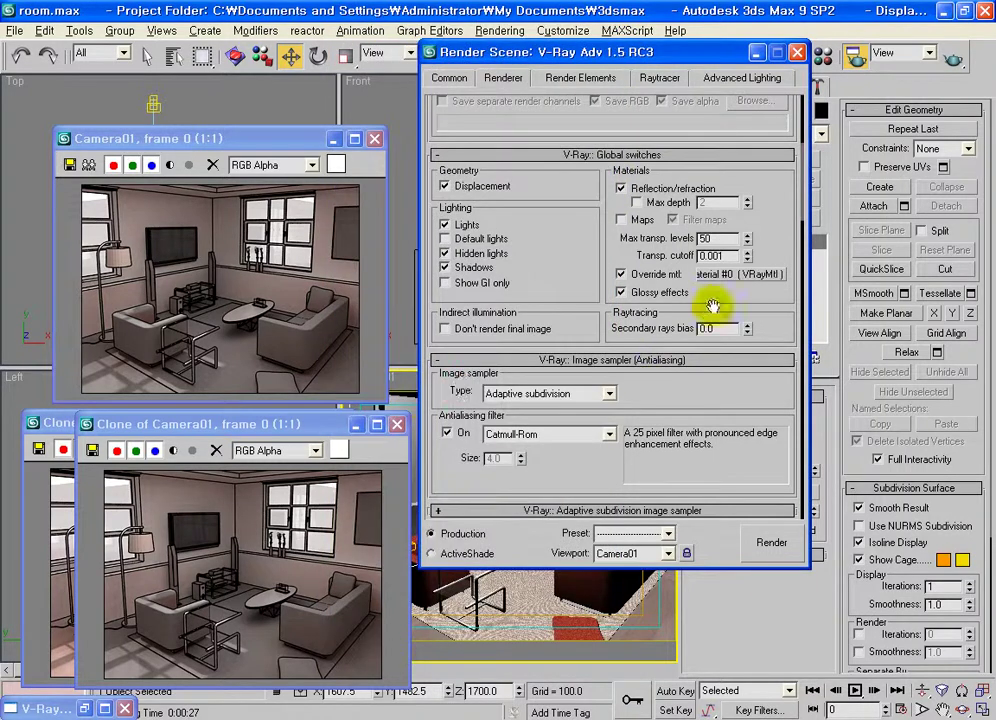
left_click_drag(690, 52, 483, 65)
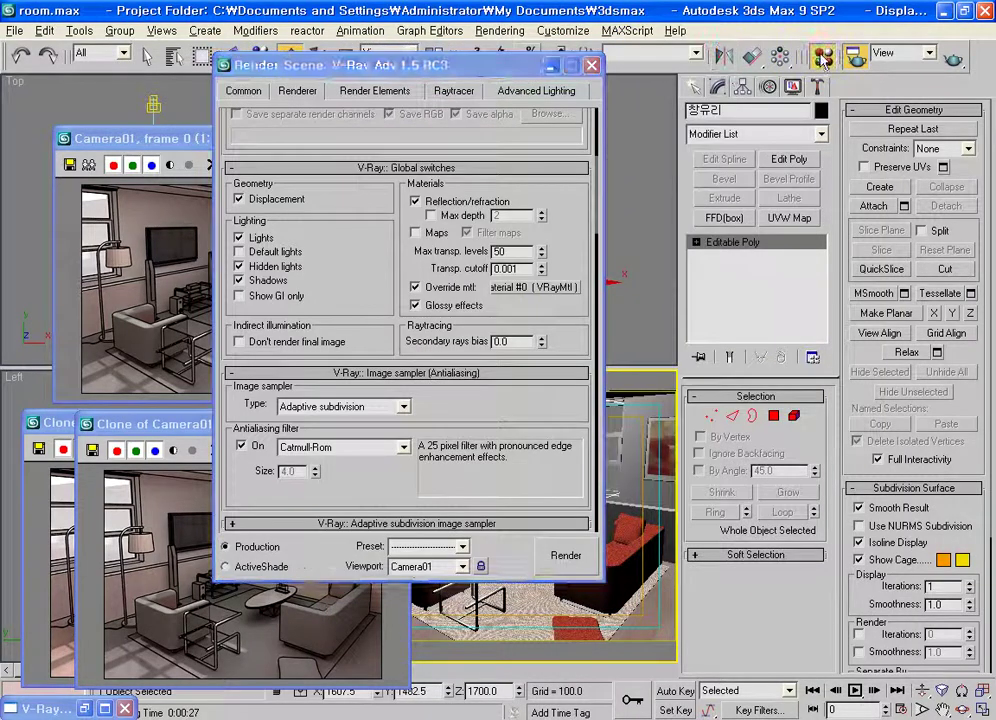
Step: Make sample slot 2's Specular pure white and copy it to Diffuse
left_click(822, 57)
left_click(330, 140)
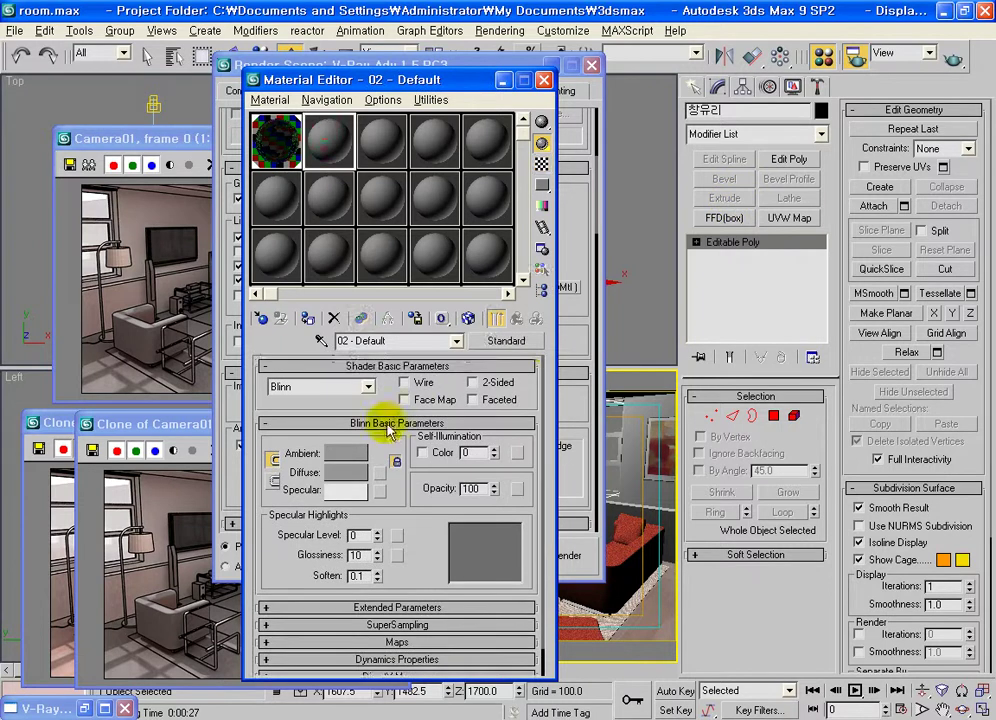
left_click(356, 490)
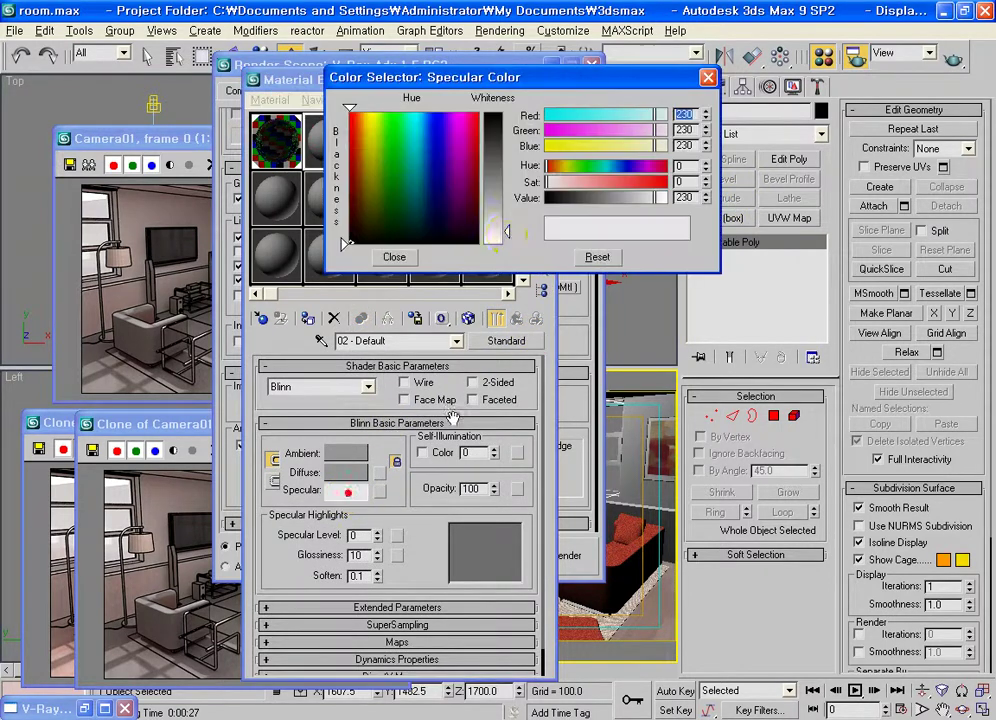
left_click(506, 241)
left_click(394, 257)
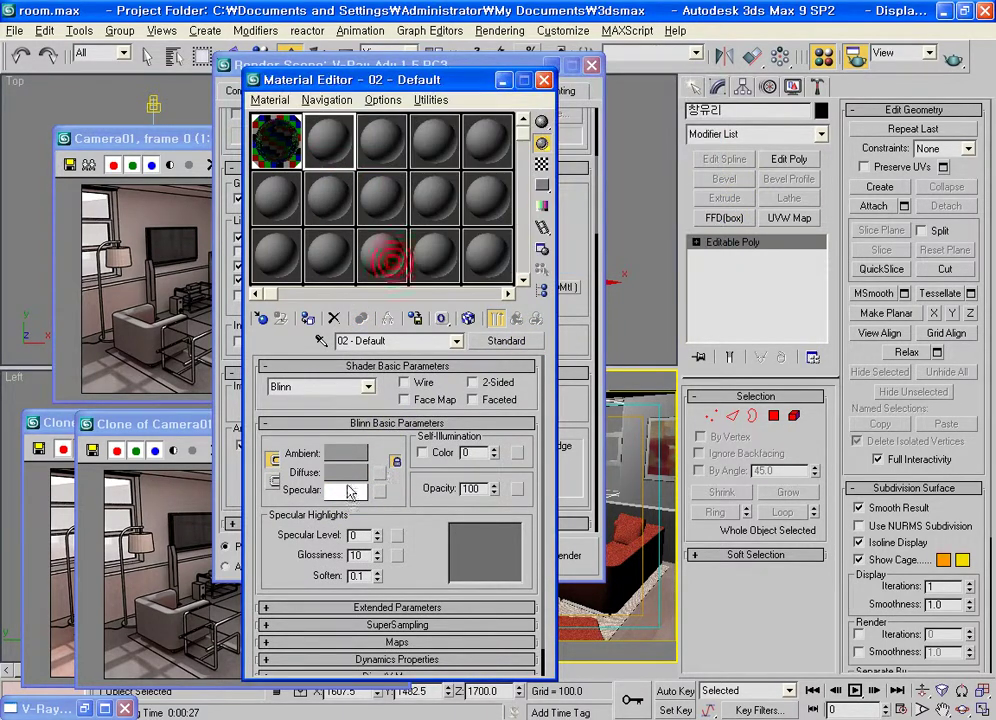
left_click_drag(347, 489, 352, 478)
left_click(391, 384)
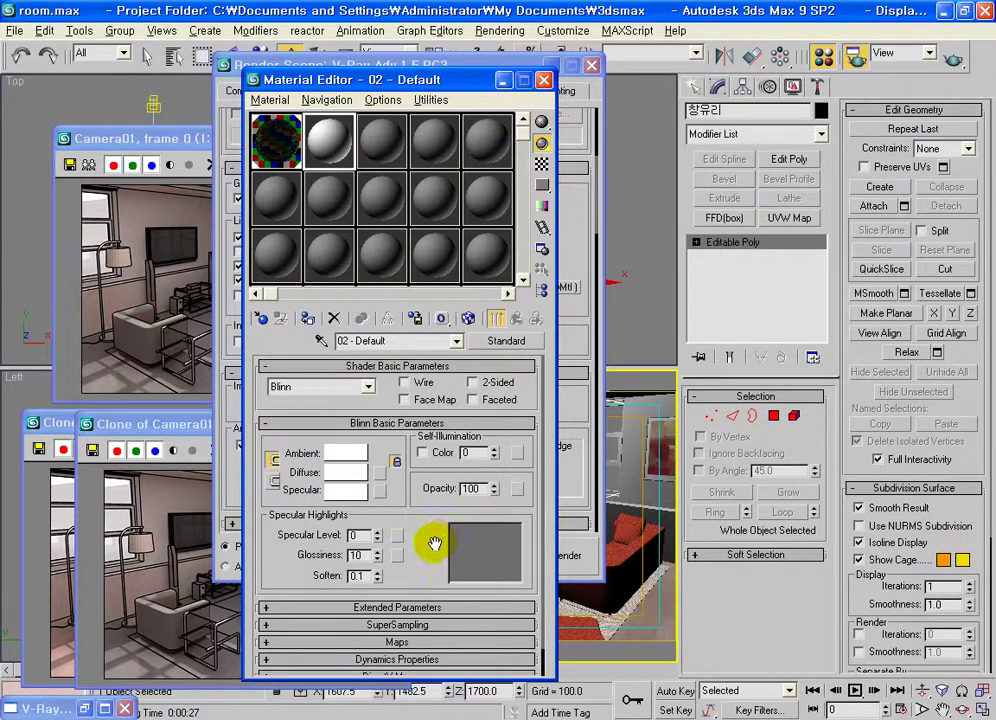
Step: Change sample slot 3 to a VRayMtl with a white Diffuse colour
left_click(388, 148)
left_click(506, 340)
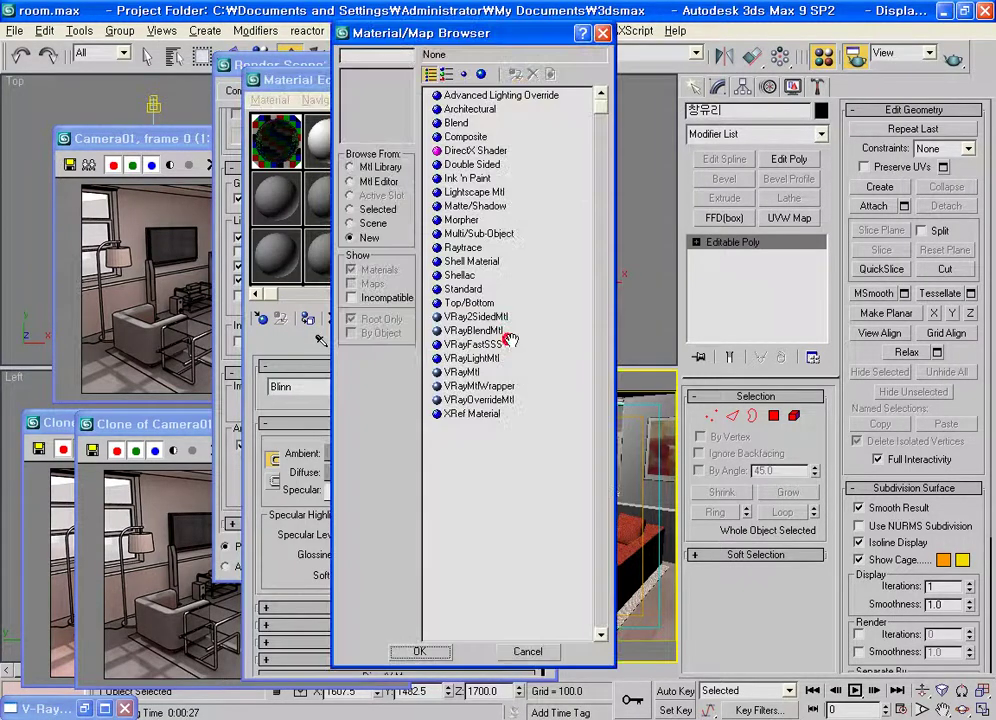
double_click(462, 371)
left_click(360, 455)
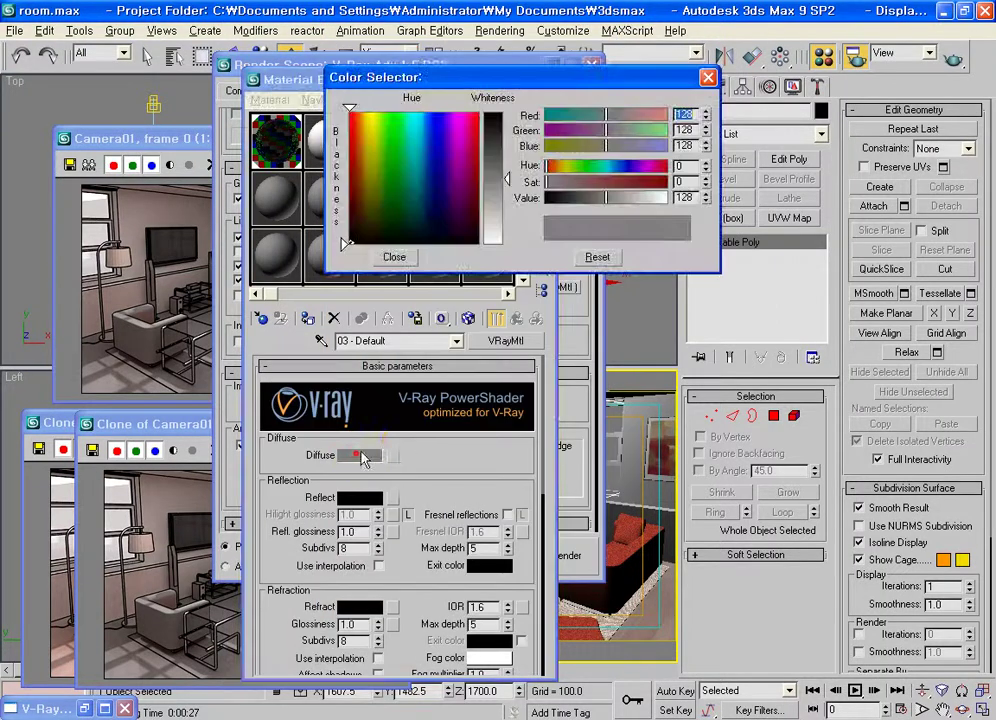
left_click_drag(506, 178, 509, 240)
key("Escape")
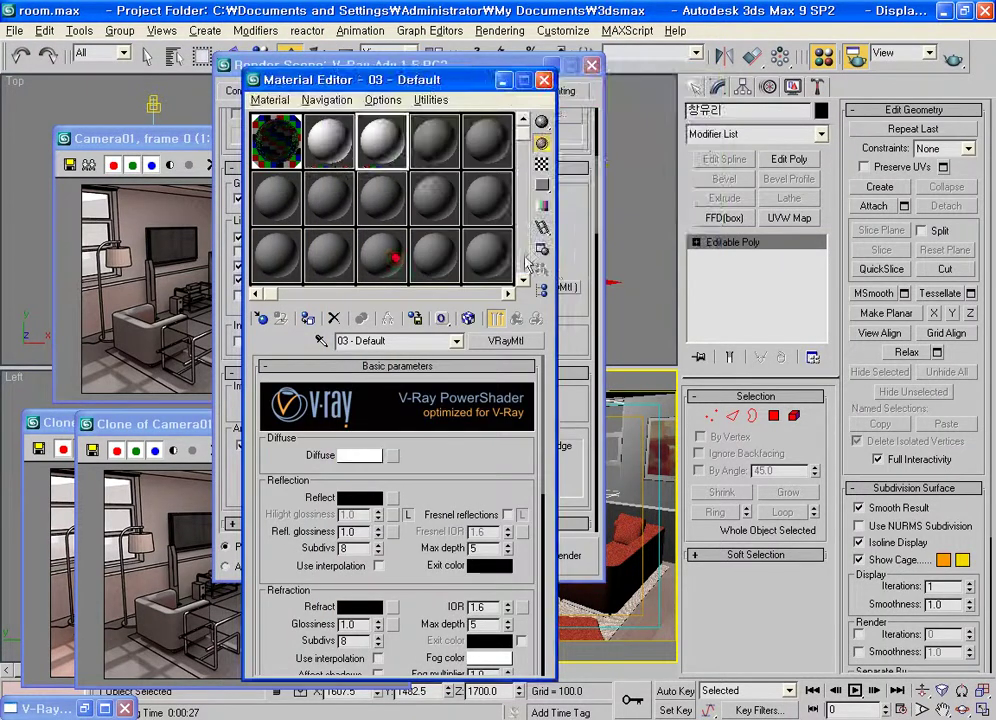
left_click(323, 137)
left_click(390, 148)
Step: Instance the slot 3 VRayMtl into Override mtl and name it 'white'
left_click_drag(345, 79, 824, 110)
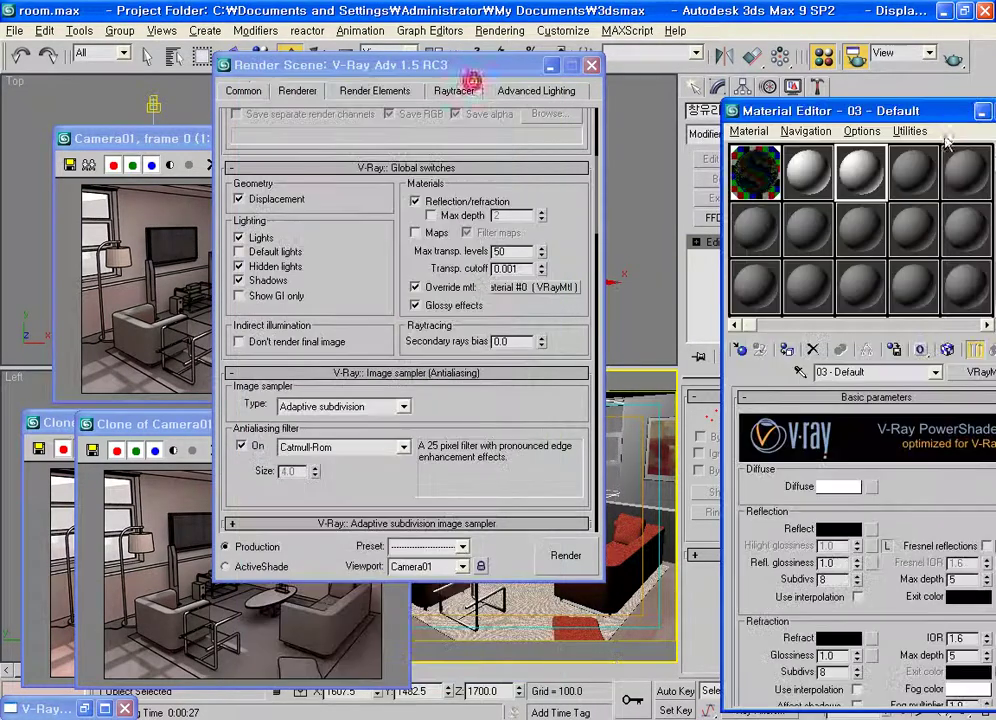
left_click_drag(845, 218, 567, 287)
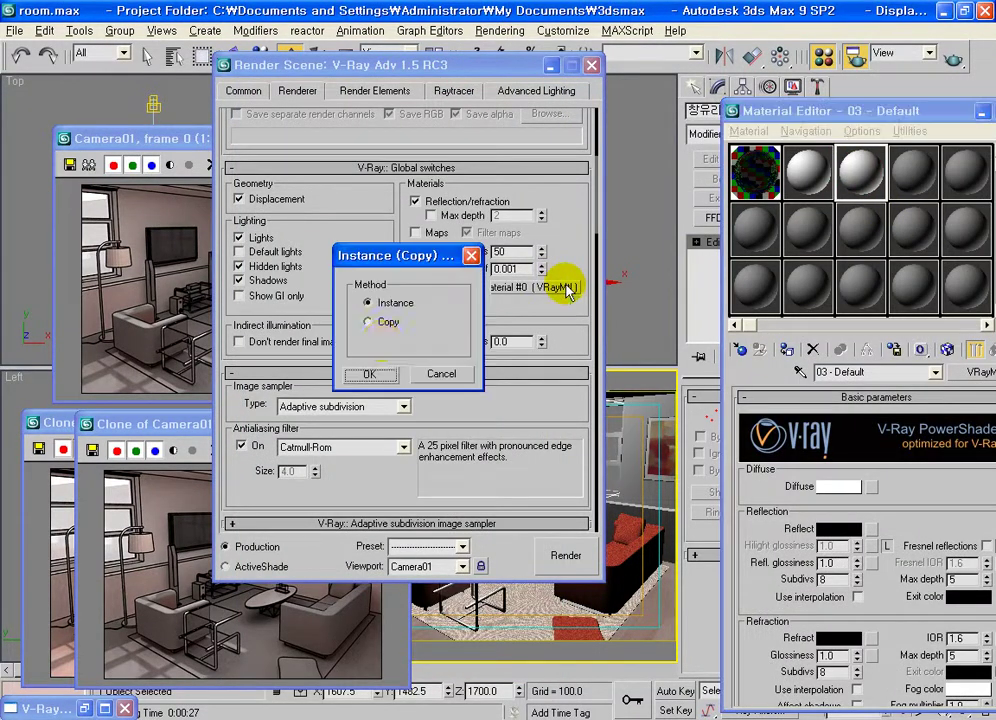
left_click(369, 374)
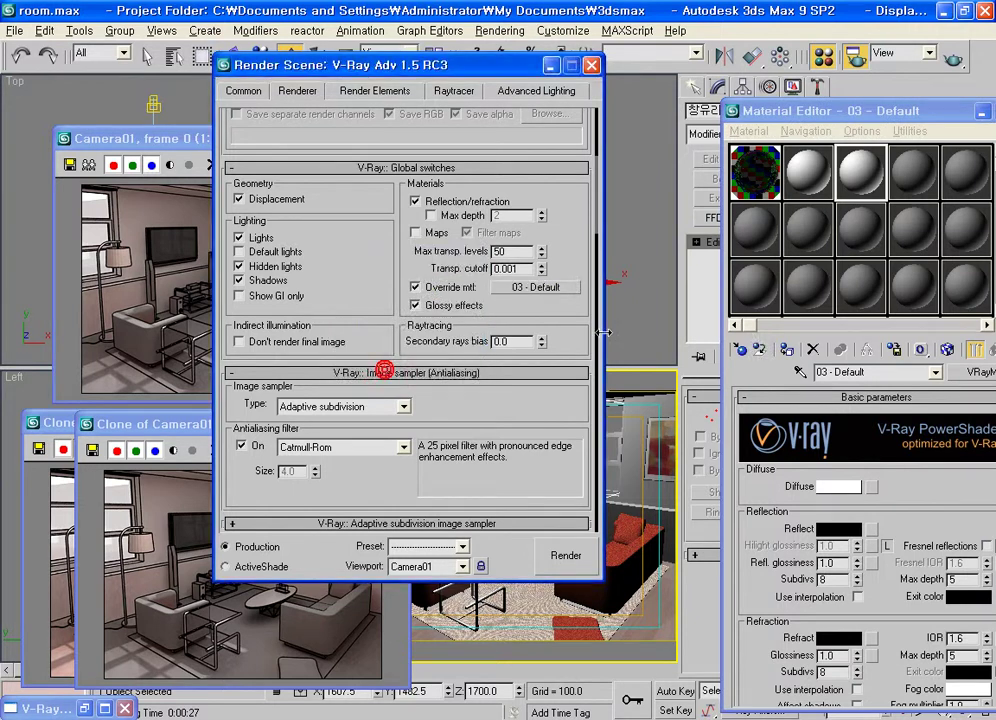
left_click(870, 372)
type("white")
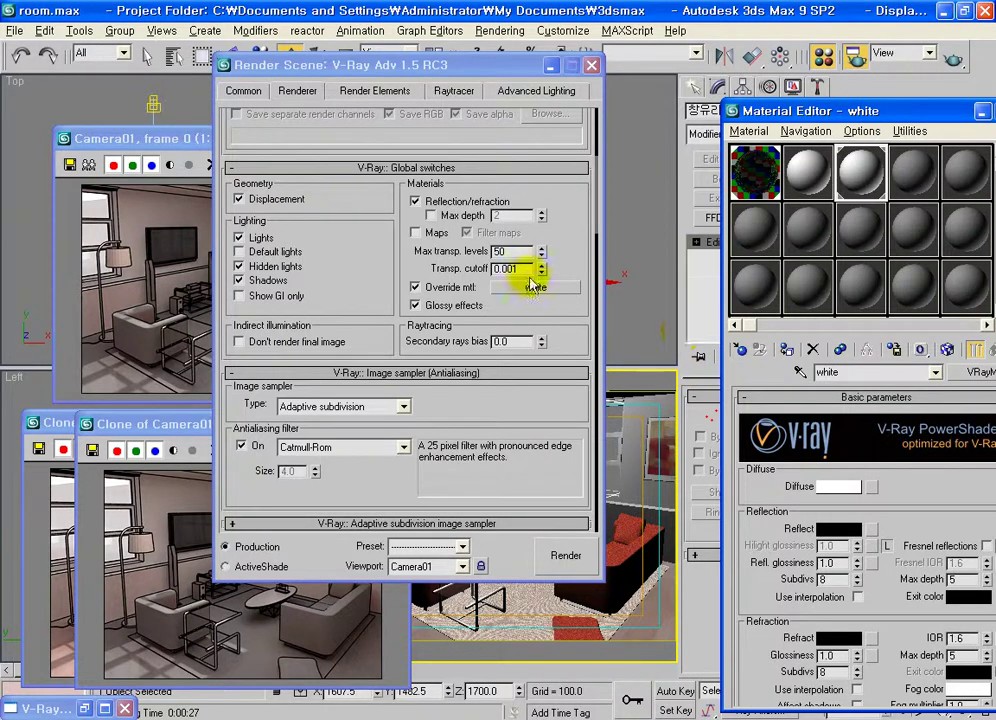
Step: Render Camera01 with the white override and compare it to the colour clone
left_click(568, 558)
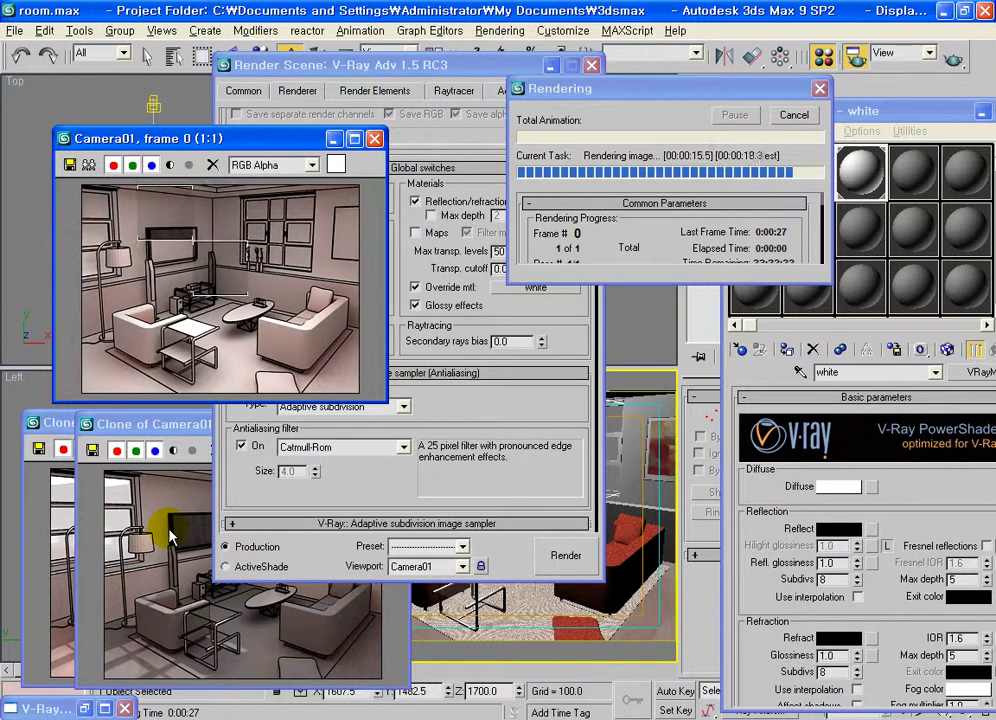
left_click(170, 537)
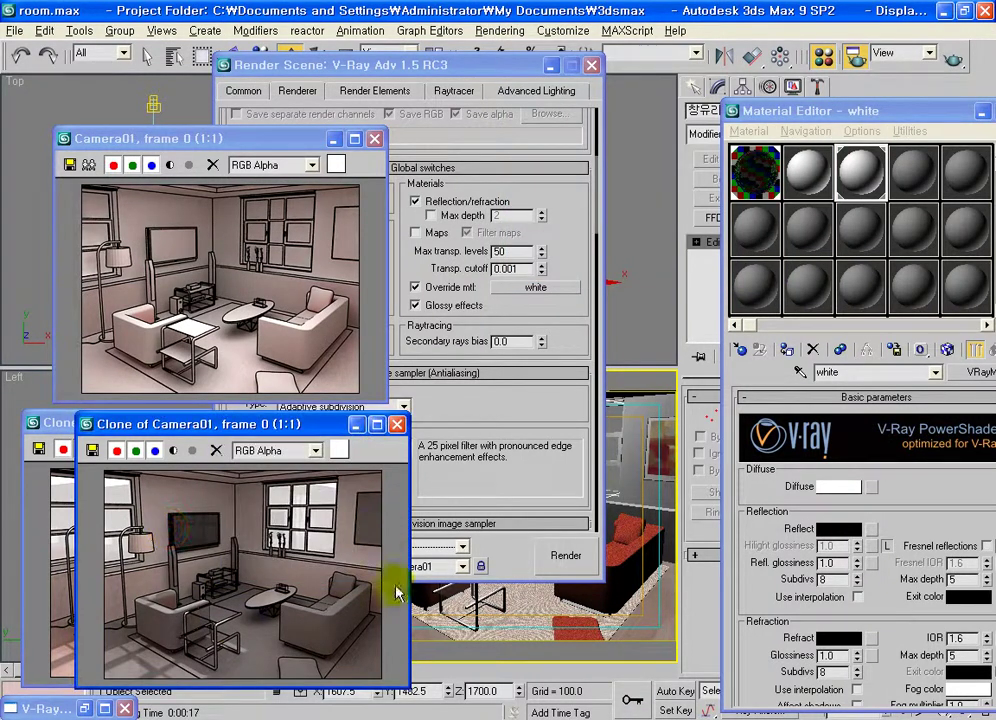